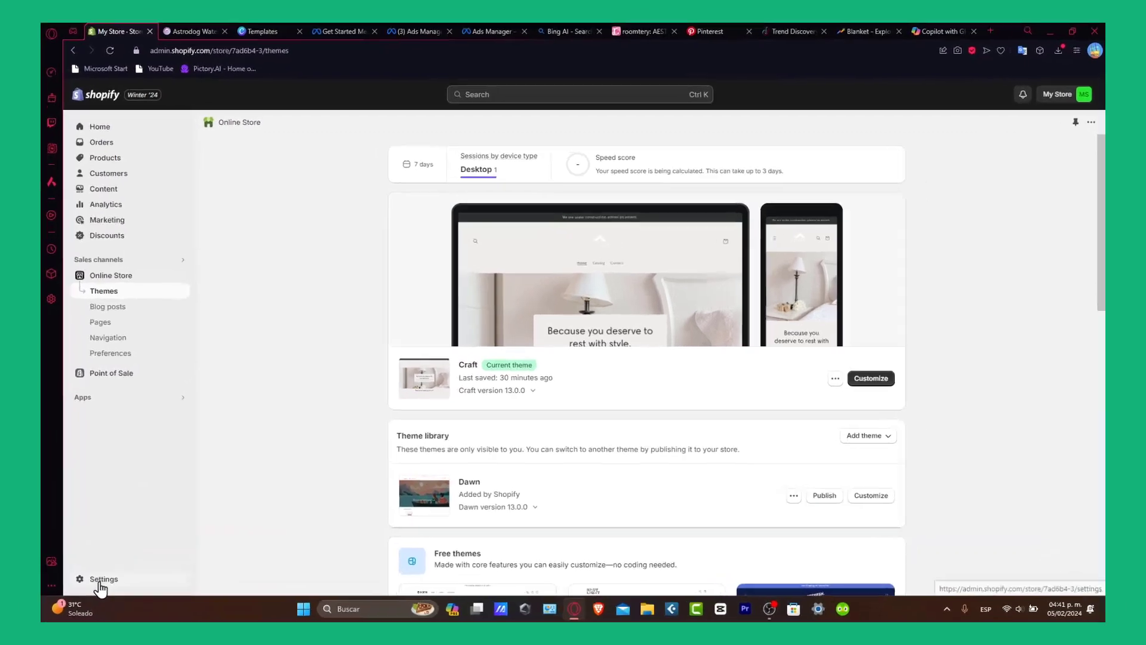
Open the store settings from the bottom of the admin sidebar.
{"action": "left_click", "coordinate": [175, 539]}
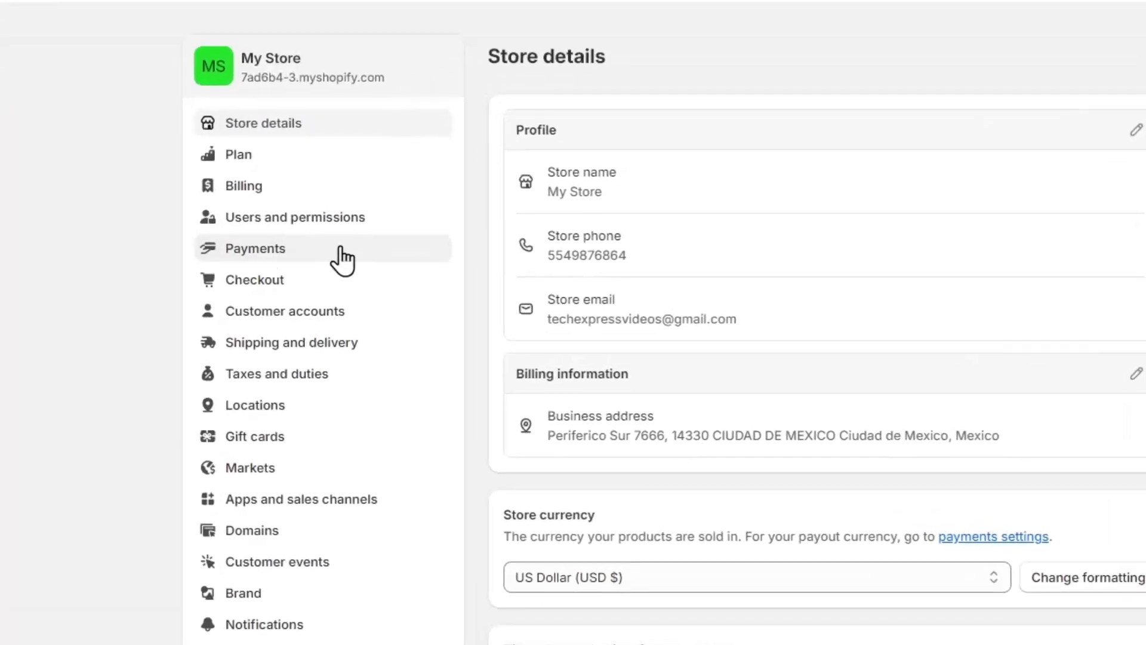
Open Payments settings and look over the payment capture method and other options.
{"action": "left_click", "coordinate": [342, 259]}
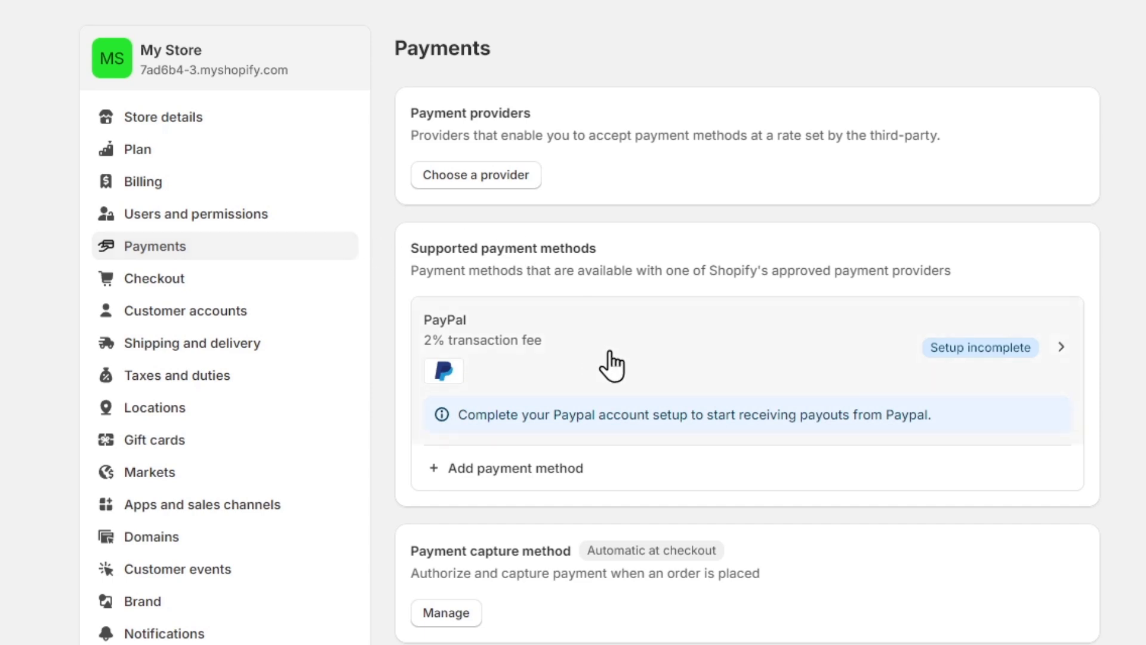
{"action": "scroll", "coordinate": [609, 365], "scroll_direction": "down", "scroll_amount": 4}
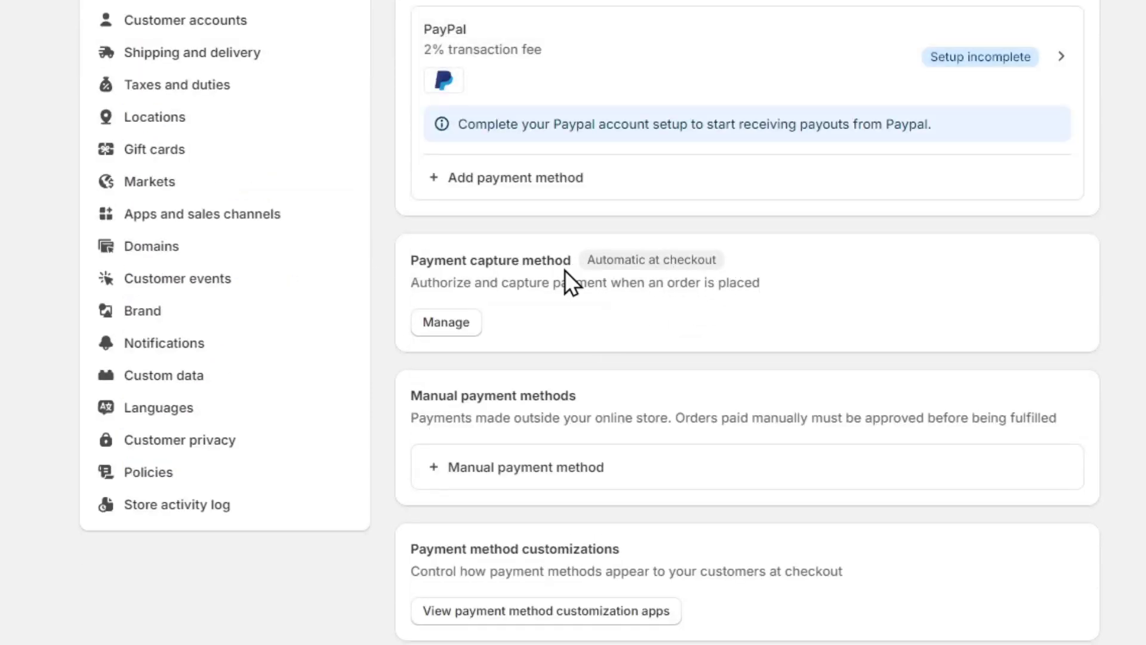
{"action": "left_click_drag", "start_coordinate": [534, 260], "coordinate": [582, 256]}
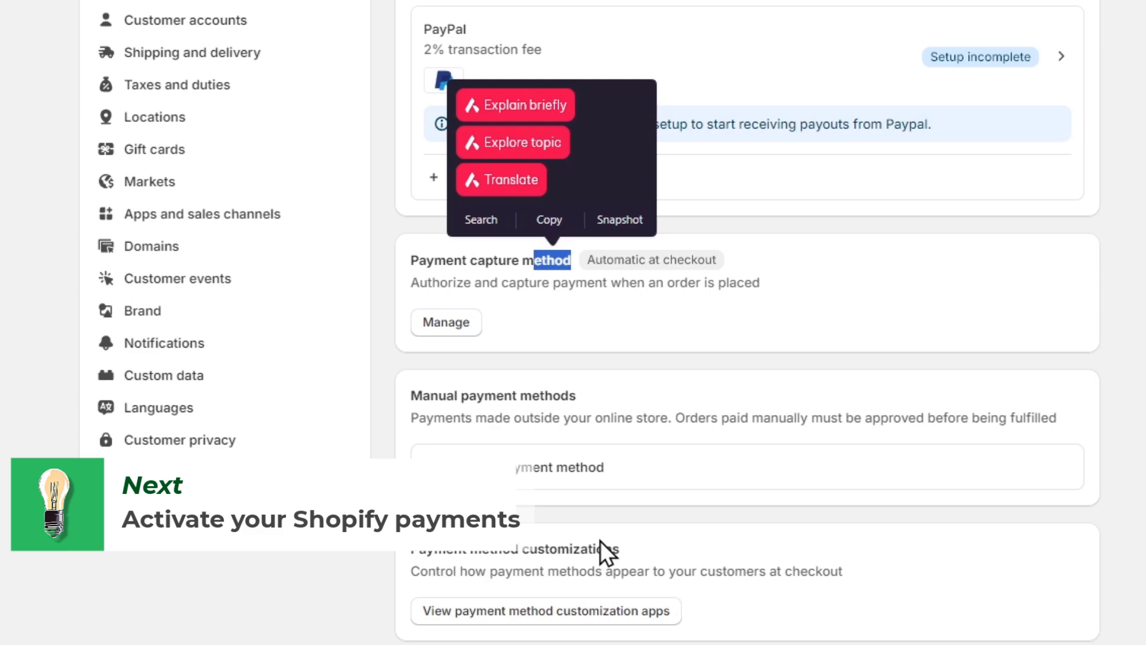
{"action": "left_click", "coordinate": [941, 529]}
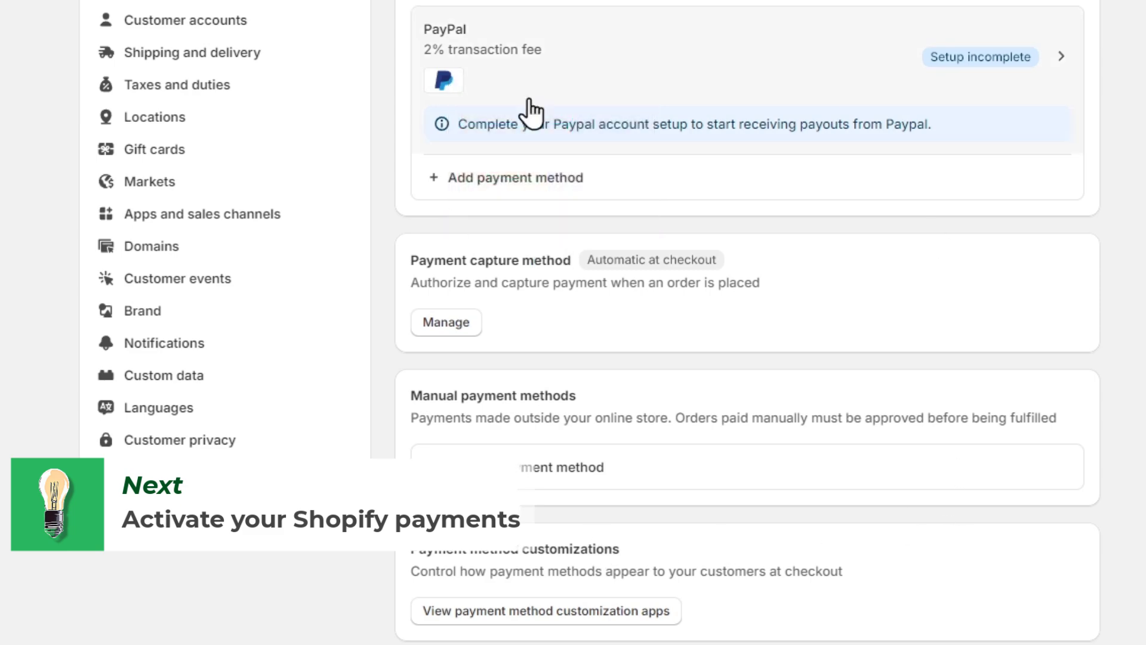
{"action": "scroll", "coordinate": [808, 414], "scroll_direction": "up", "scroll_amount": 5}
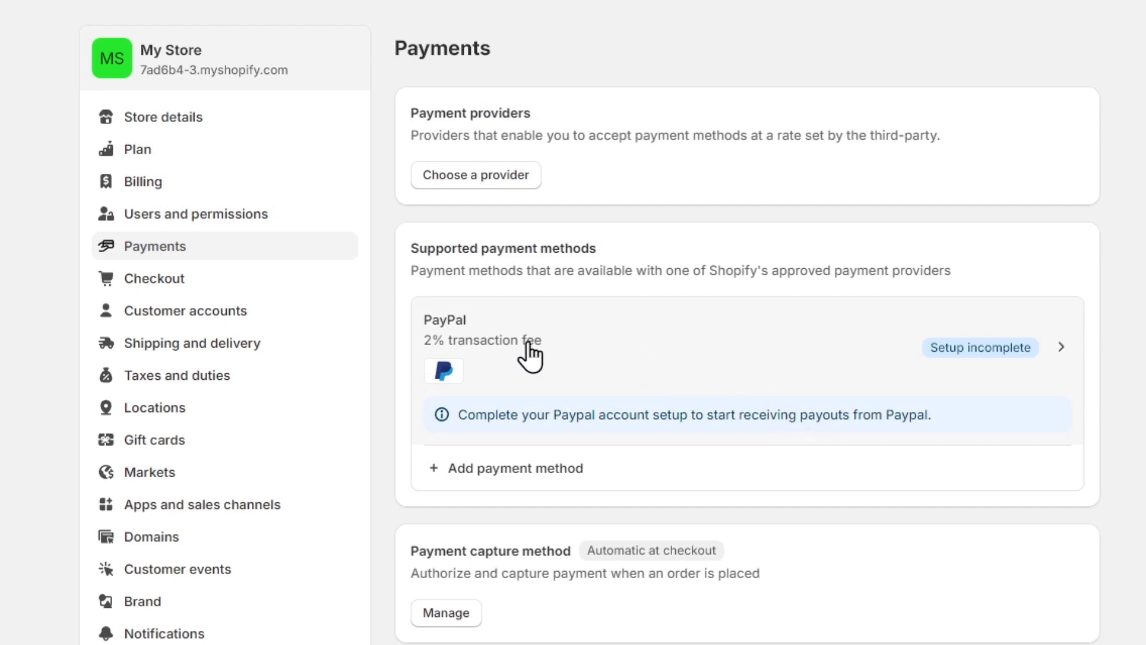
{"action": "scroll", "coordinate": [558, 475], "scroll_direction": "down", "scroll_amount": 5}
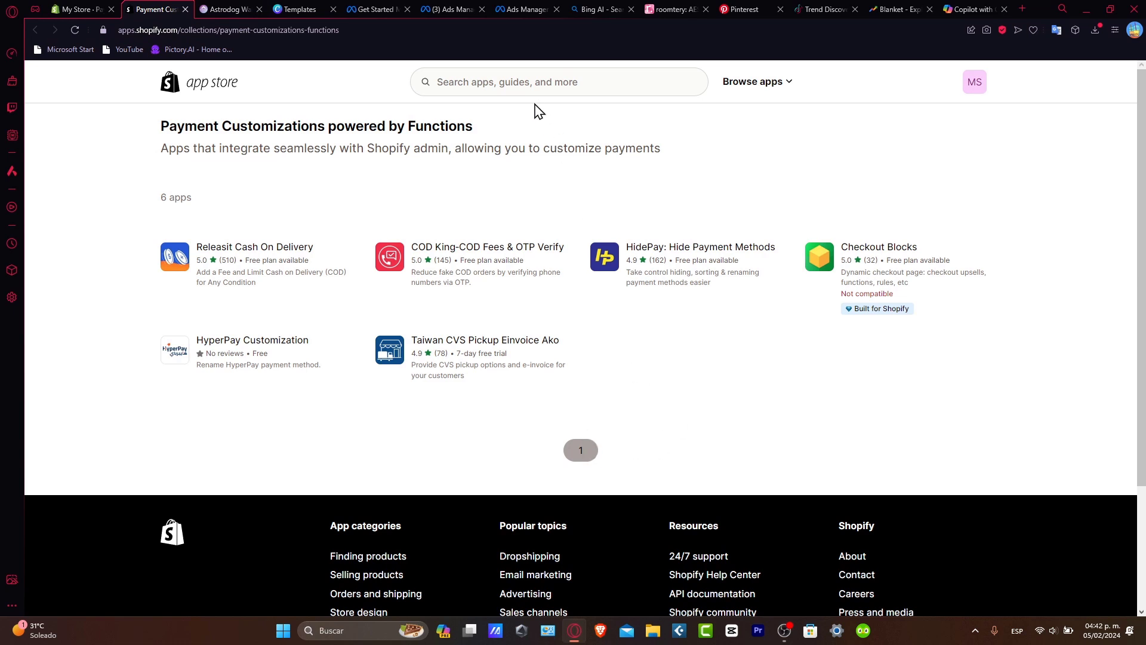
Search the App Store for 'shopify payment' and scroll through the matching apps.
{"action": "left_click", "coordinate": [526, 84]}
{"action": "type", "text": "shopify "}
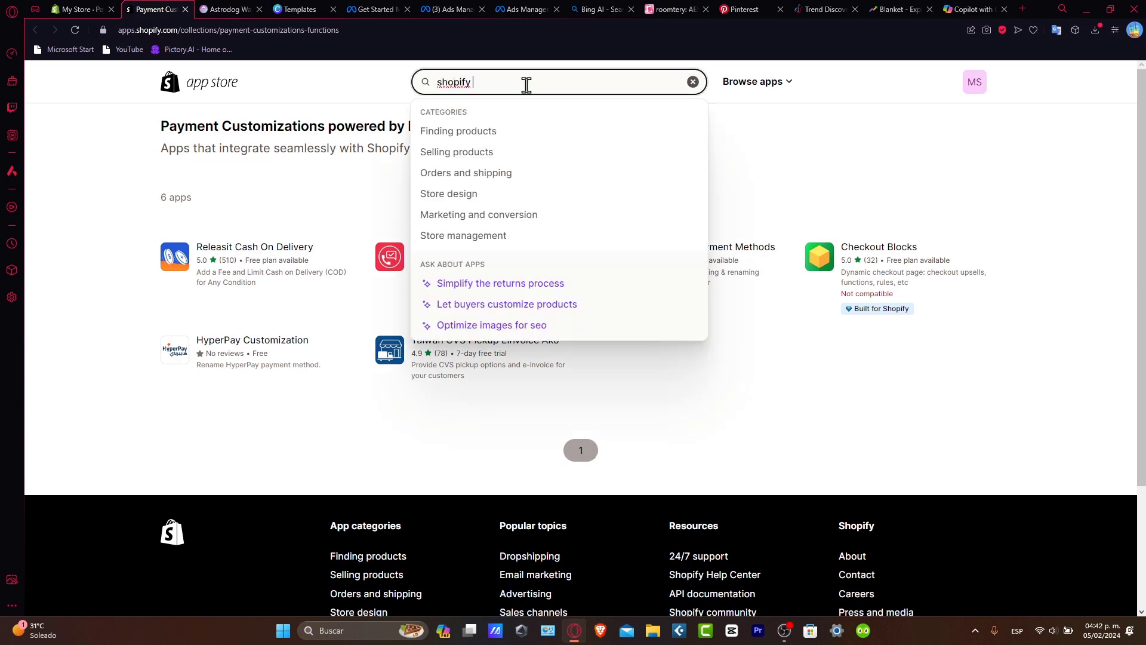
{"action": "type", "text": "payment"}
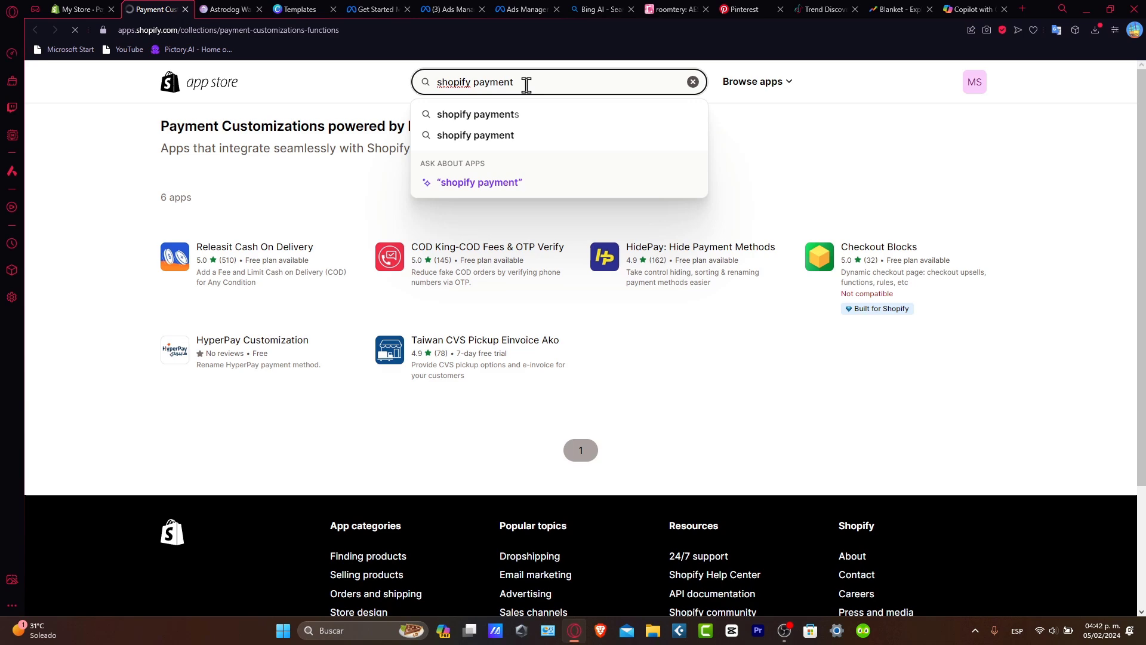
{"action": "key", "text": "Return"}
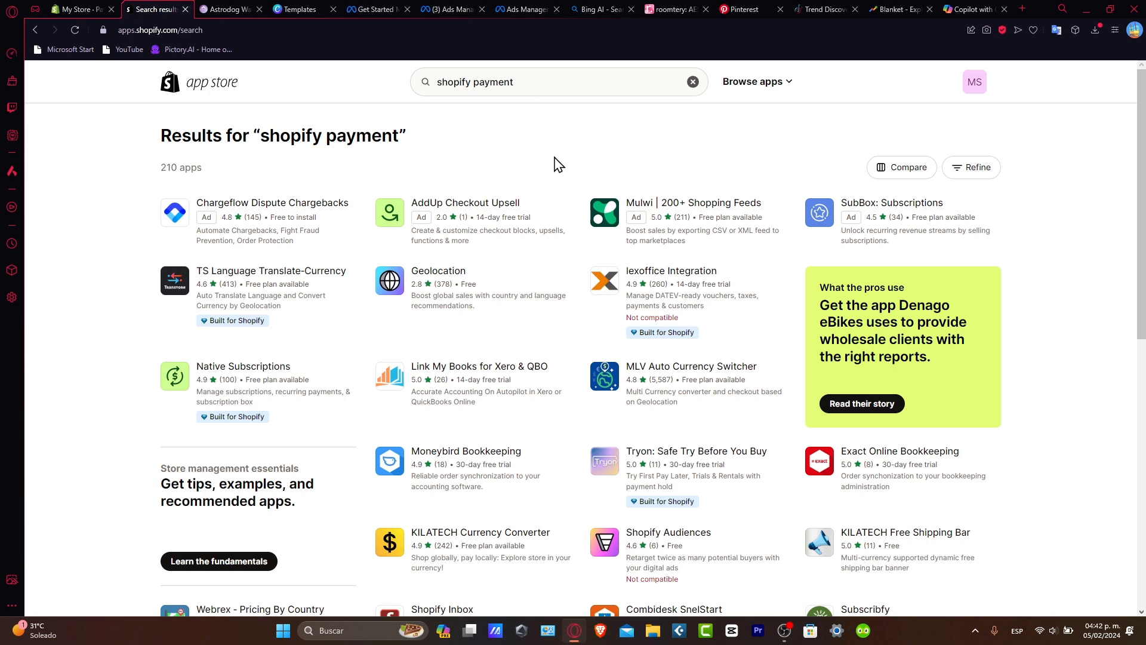
{"action": "scroll", "coordinate": [557, 164], "scroll_direction": "down", "scroll_amount": 3}
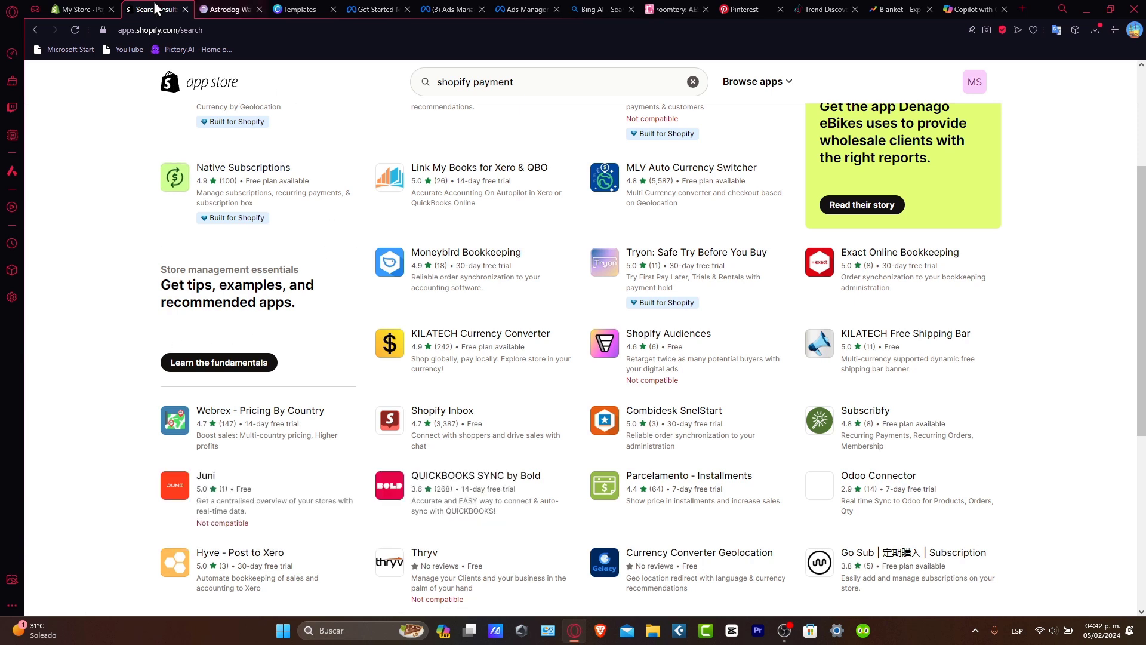
Return to the My Store tab's Payments page and list the available payment providers.
{"action": "left_click", "coordinate": [84, 9]}
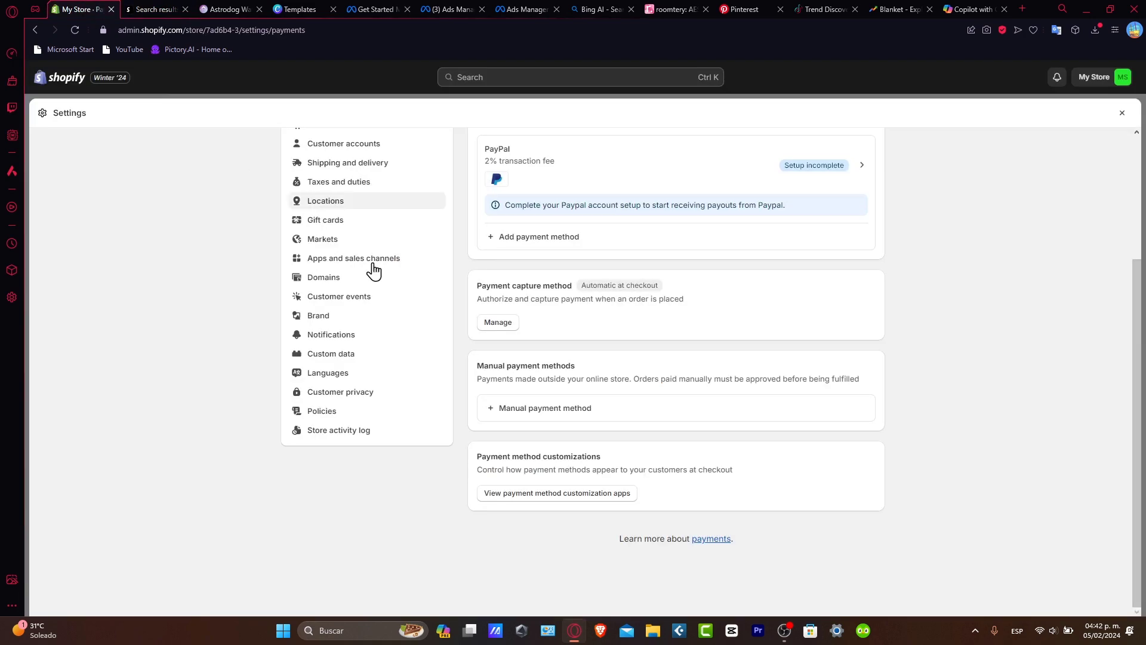
{"action": "scroll", "coordinate": [730, 489], "scroll_direction": "up", "scroll_amount": 3}
{"action": "scroll", "coordinate": [752, 520], "scroll_direction": "down", "scroll_amount": 3}
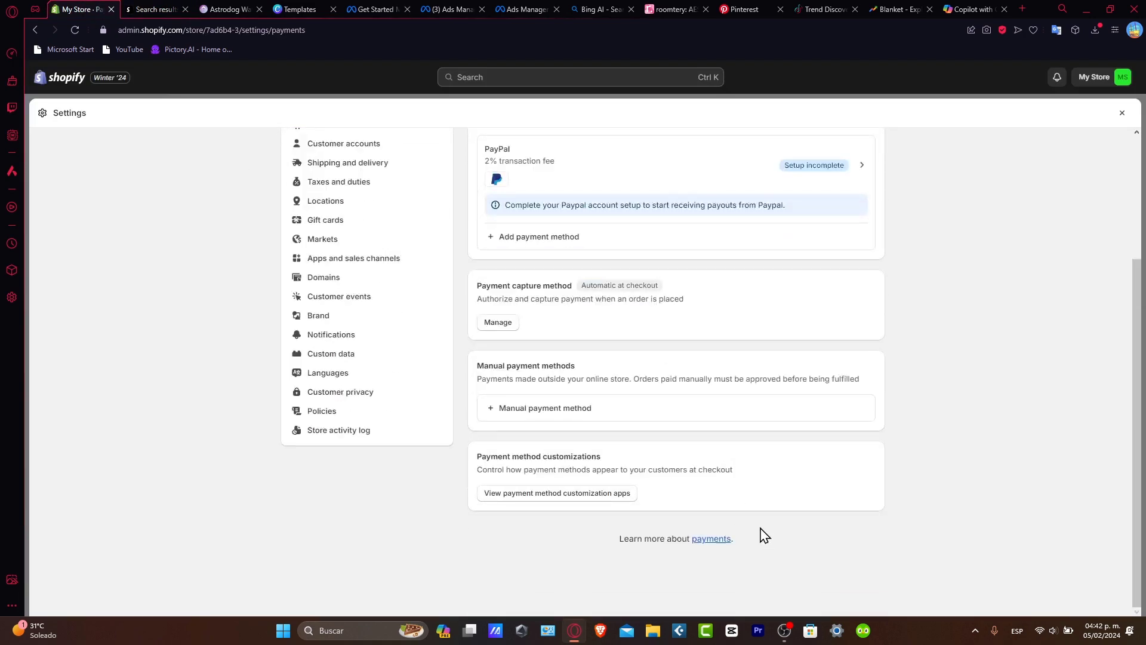
{"action": "scroll", "coordinate": [764, 533], "scroll_direction": "up", "scroll_amount": 3}
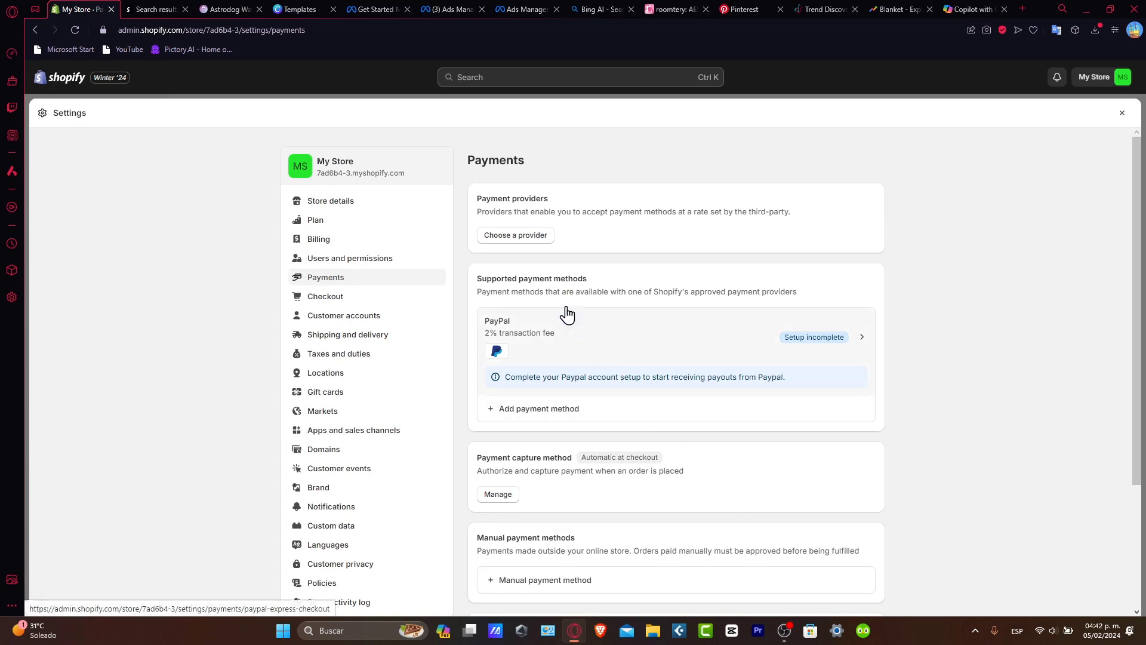
{"action": "left_click", "coordinate": [518, 239]}
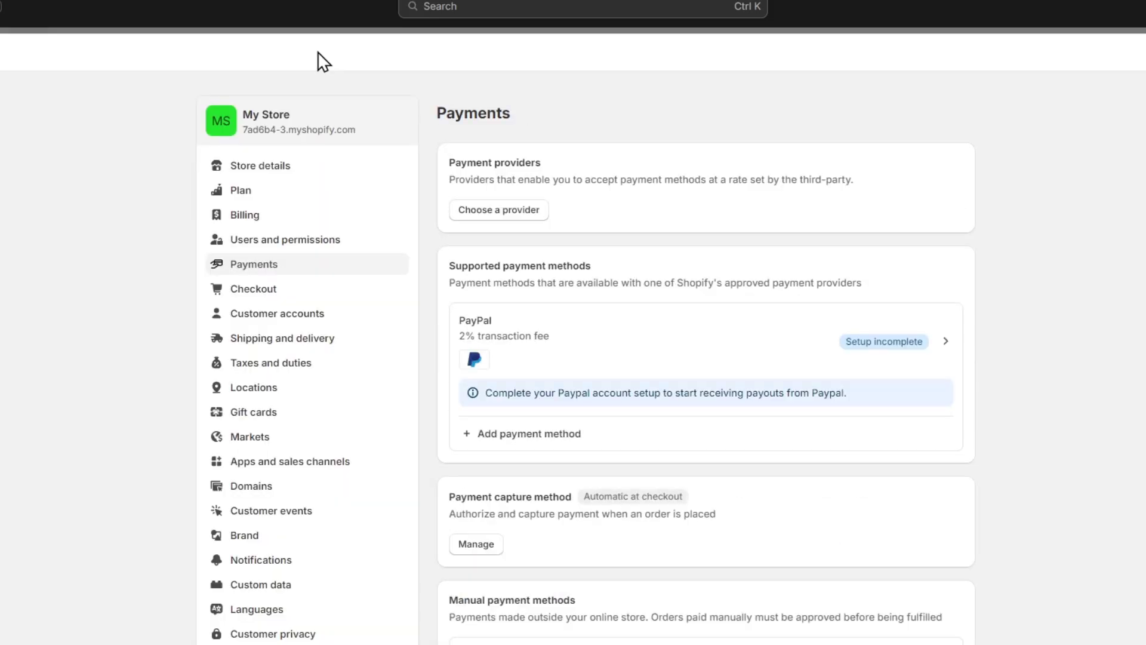
View the PayPal Express Checkout settings from the supported payment methods.
{"action": "left_click", "coordinate": [765, 367]}
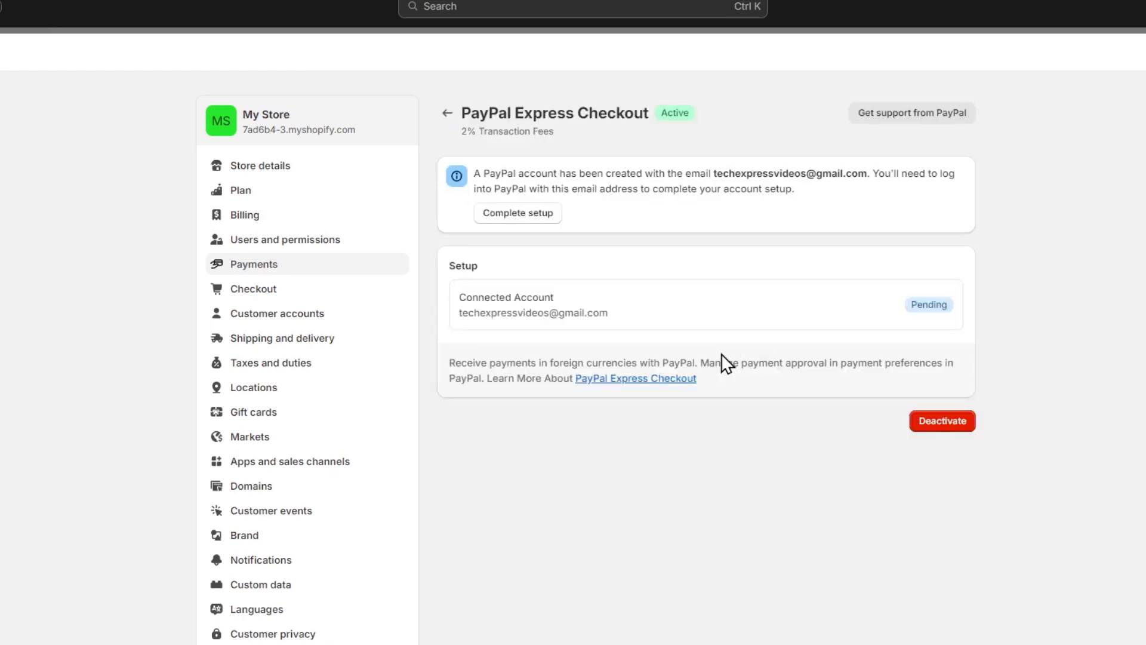
{"action": "left_click_drag", "start_coordinate": [523, 115], "coordinate": [641, 116]}
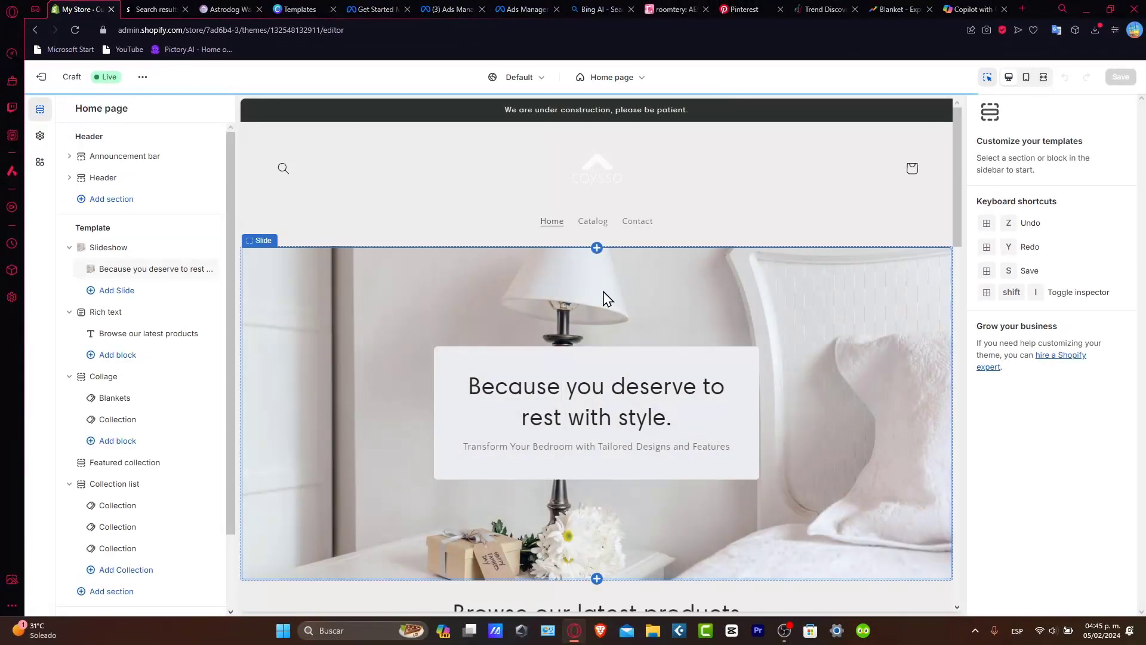
Show the theme's app embeds and preview the Astrodog blanket product page.
{"action": "left_click", "coordinate": [38, 163]}
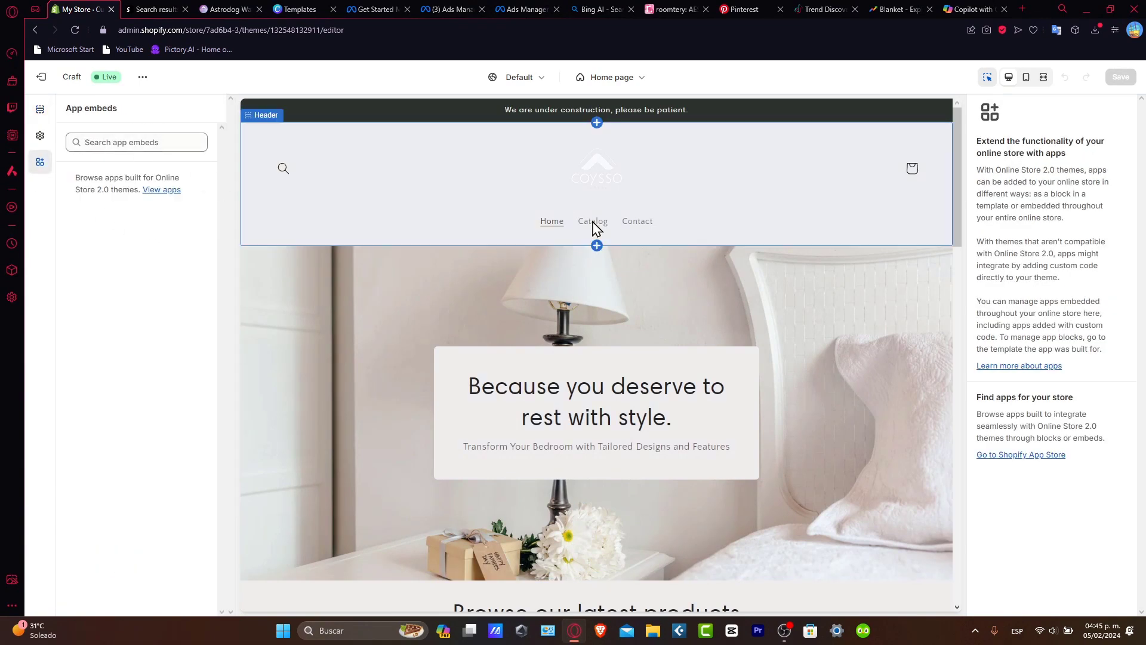
{"action": "scroll", "coordinate": [718, 263], "scroll_direction": "down", "scroll_amount": 10}
{"action": "scroll", "coordinate": [389, 298], "scroll_direction": "up", "scroll_amount": 3}
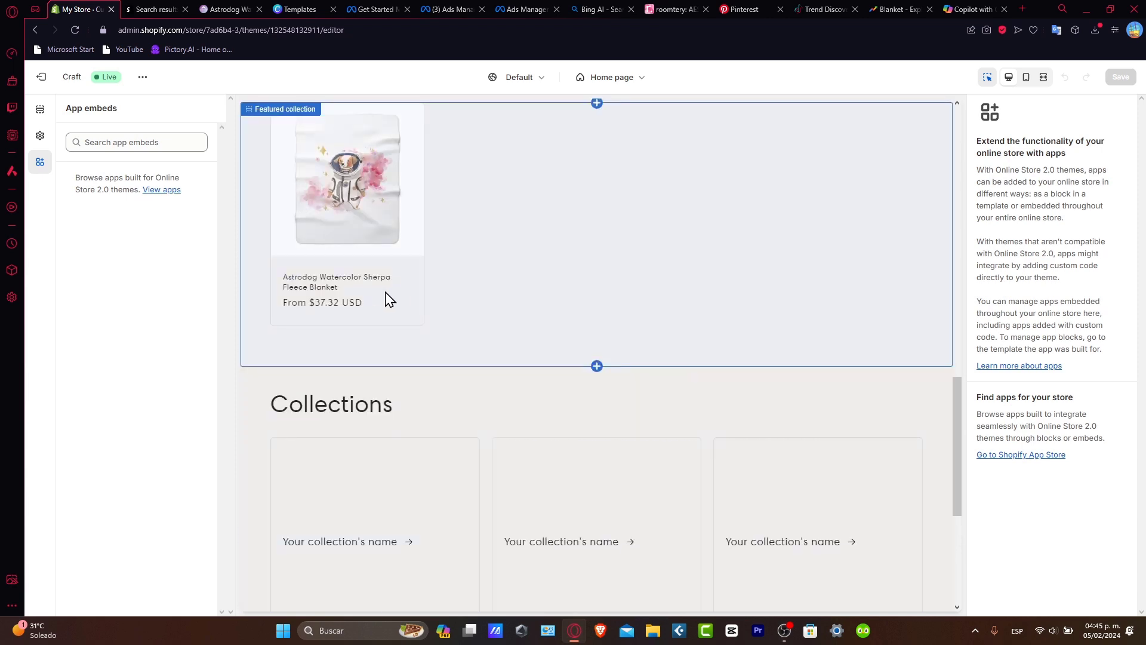
{"action": "left_click", "coordinate": [346, 285]}
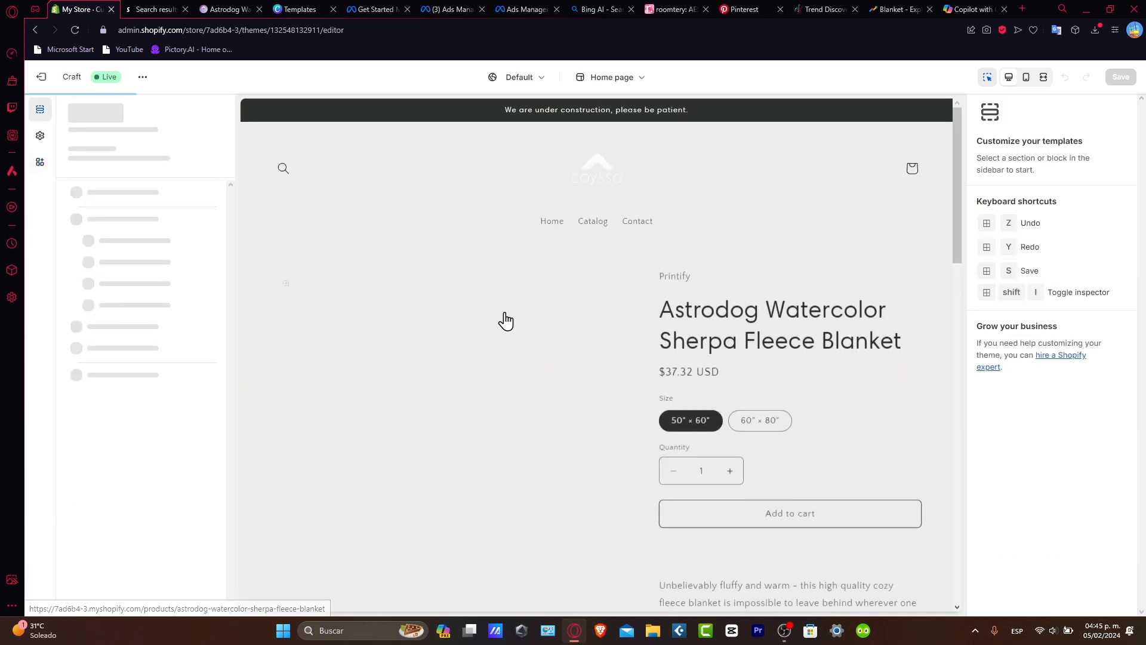
Check the Buy buttons block's dynamic checkout buttons and gift card recipient form options.
{"action": "left_click", "coordinate": [837, 376]}
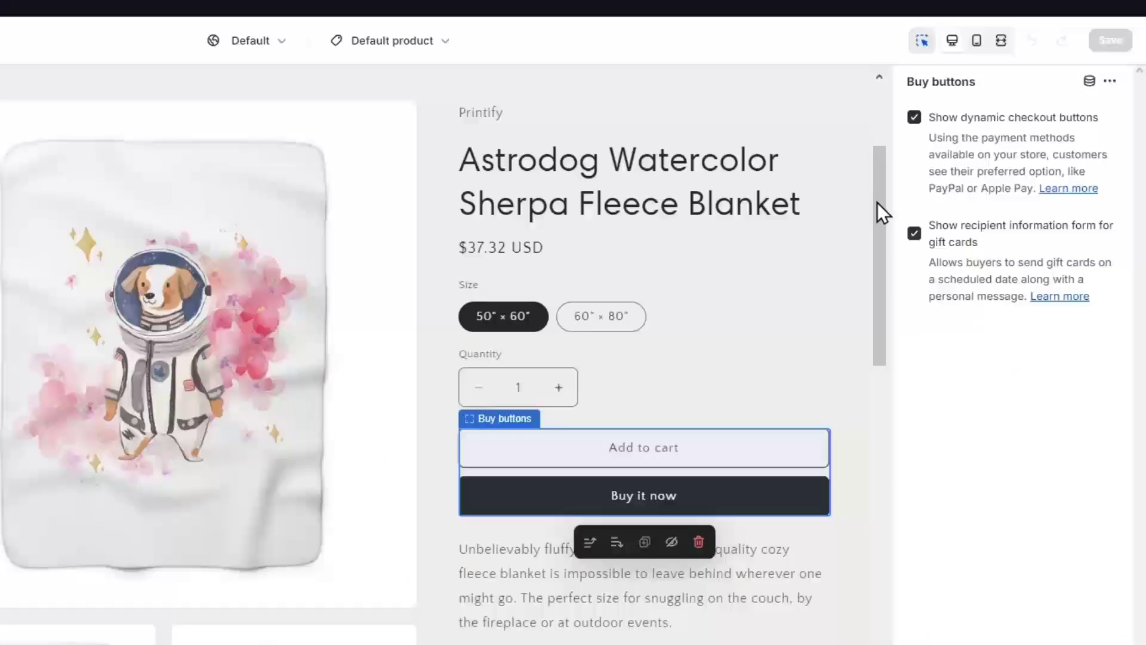
{"action": "left_click_drag", "start_coordinate": [960, 119], "coordinate": [1113, 113]}
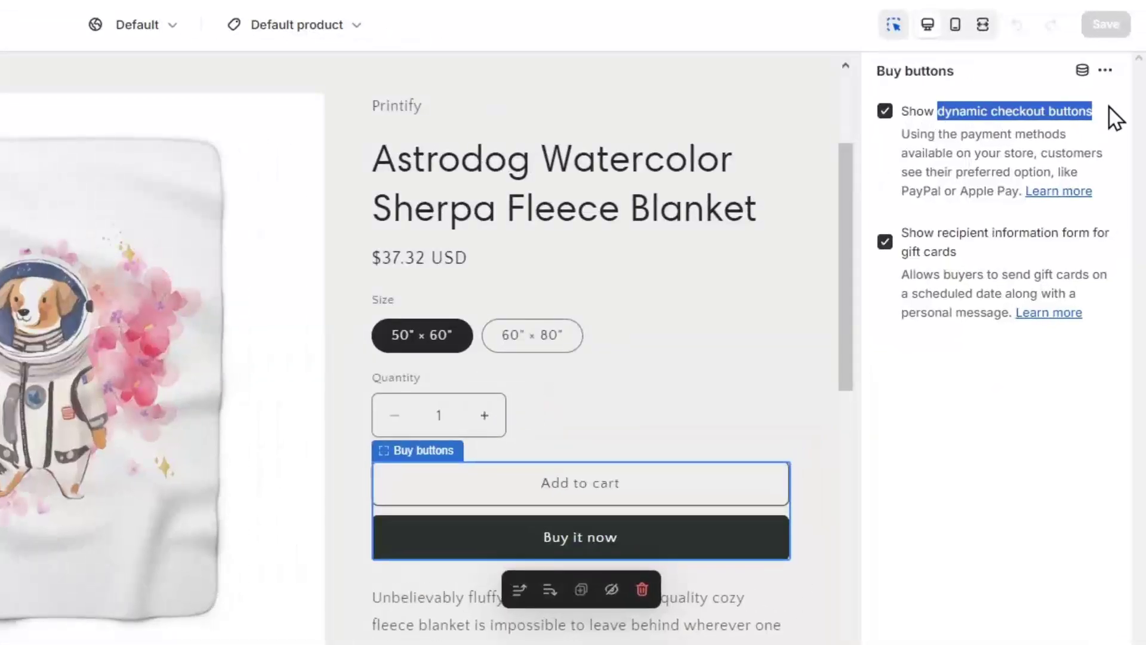
{"action": "left_click_drag", "start_coordinate": [956, 234], "coordinate": [1093, 258]}
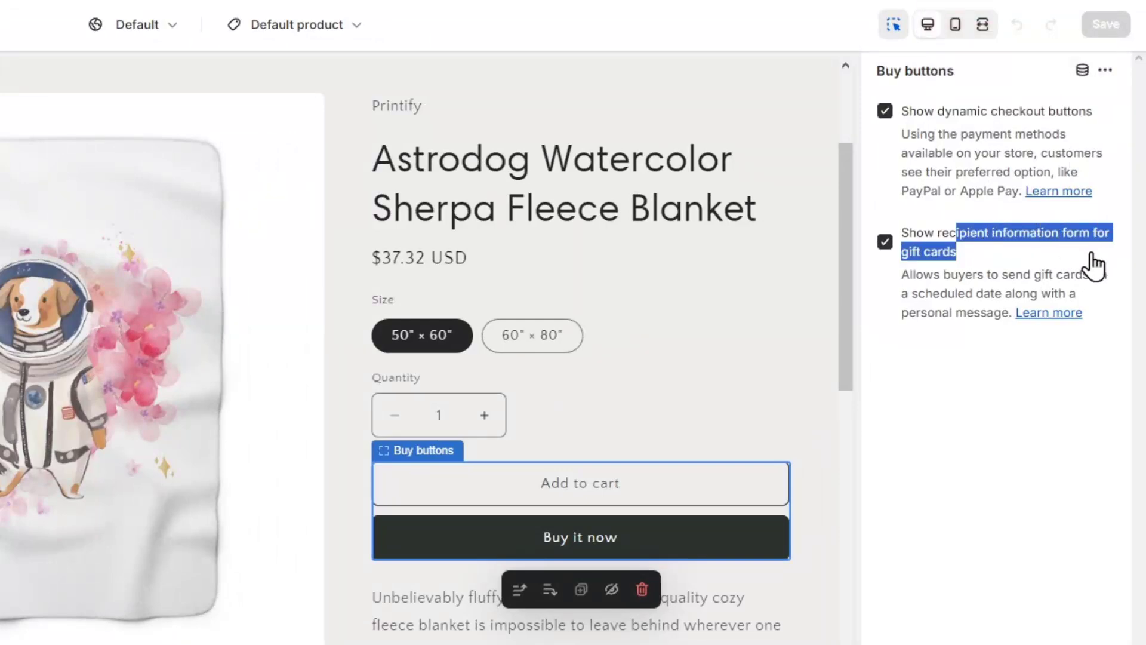
{"action": "left_click", "coordinate": [985, 391]}
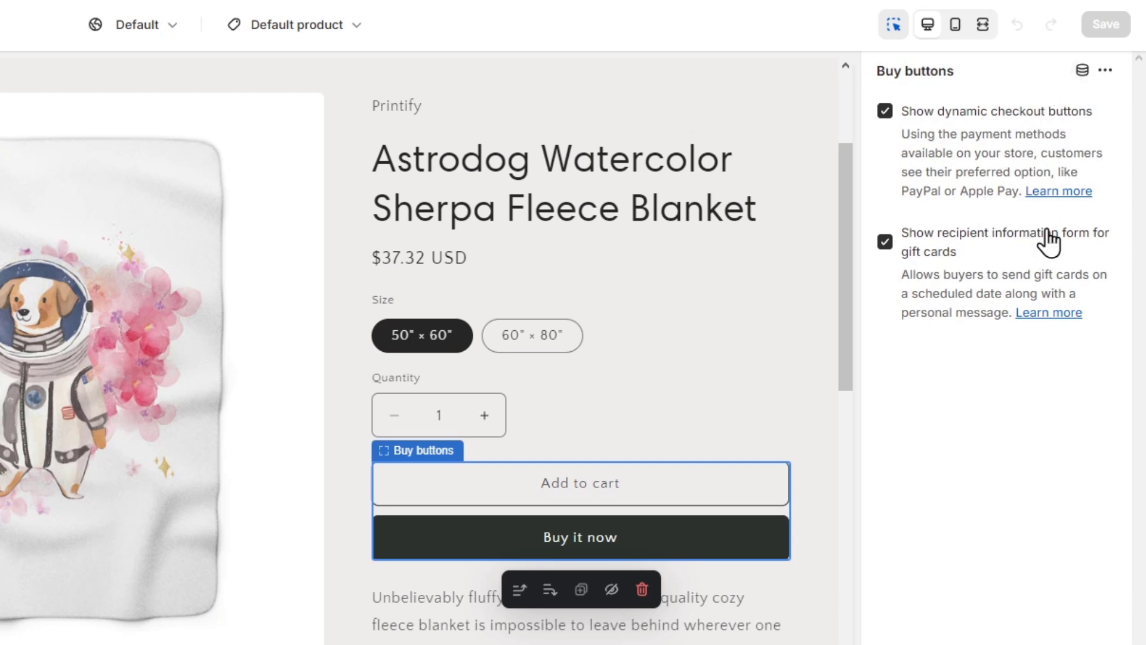
Review the Product information section and the Footer's payment icons setting.
{"action": "left_click", "coordinate": [830, 485]}
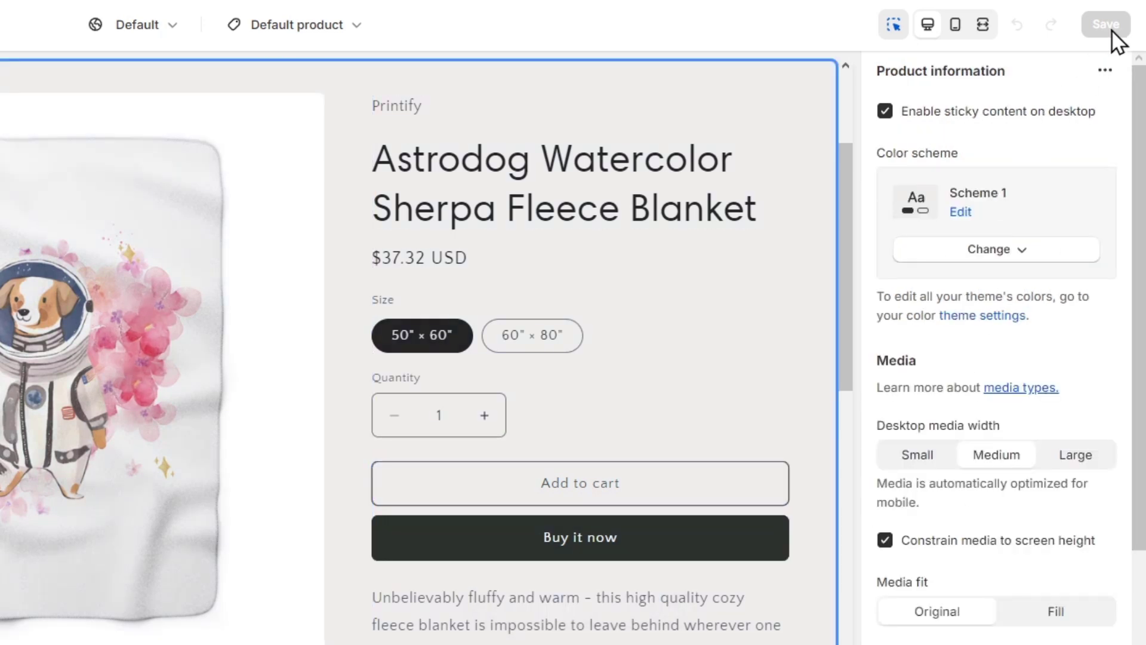
{"action": "scroll", "coordinate": [796, 310], "scroll_direction": "down", "scroll_amount": 10}
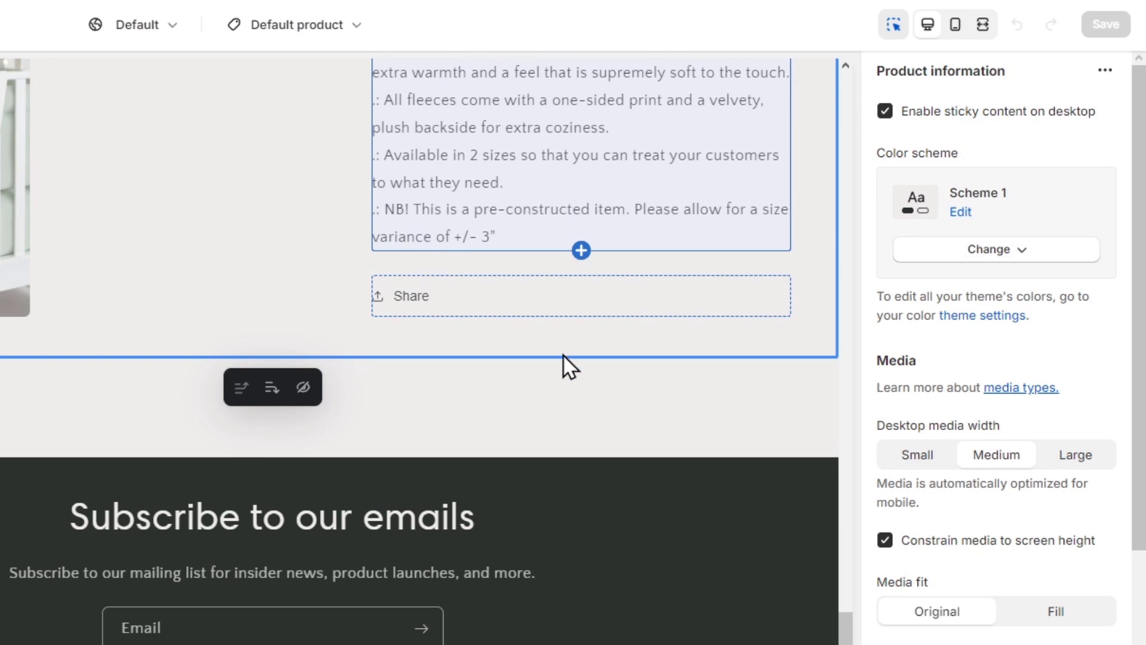
{"action": "left_click", "coordinate": [417, 537]}
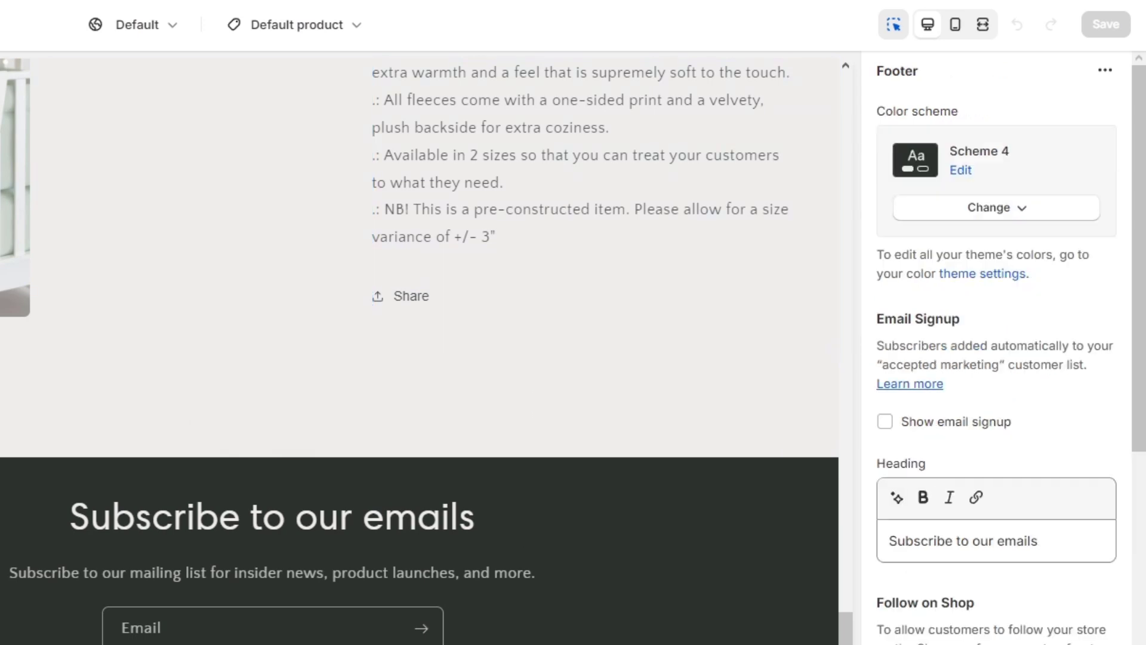
{"action": "scroll", "coordinate": [1004, 597], "scroll_direction": "down", "scroll_amount": 10}
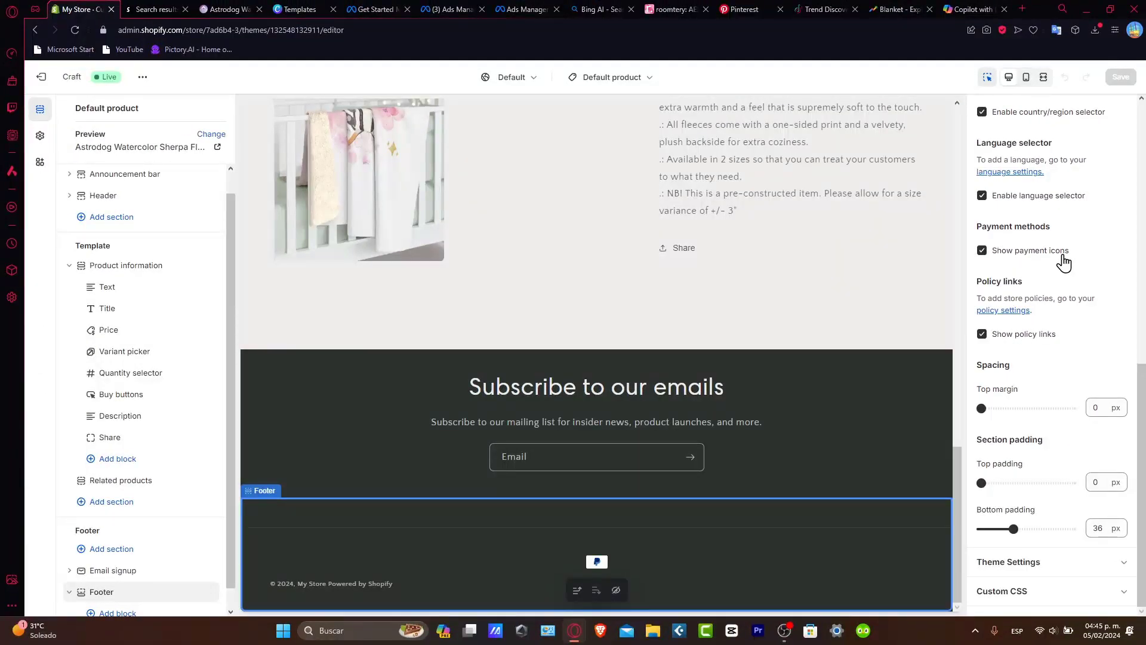
Go back to Payments settings and start a custom manual payment method.
{"action": "left_click", "coordinate": [42, 78]}
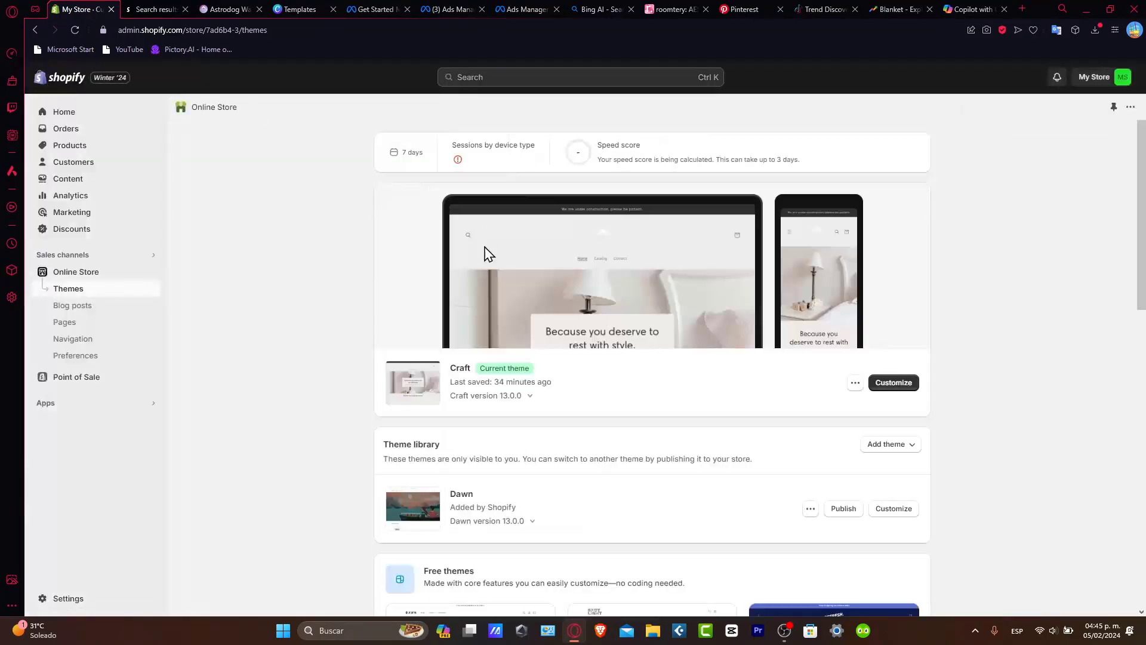
{"action": "left_click", "coordinate": [68, 598]}
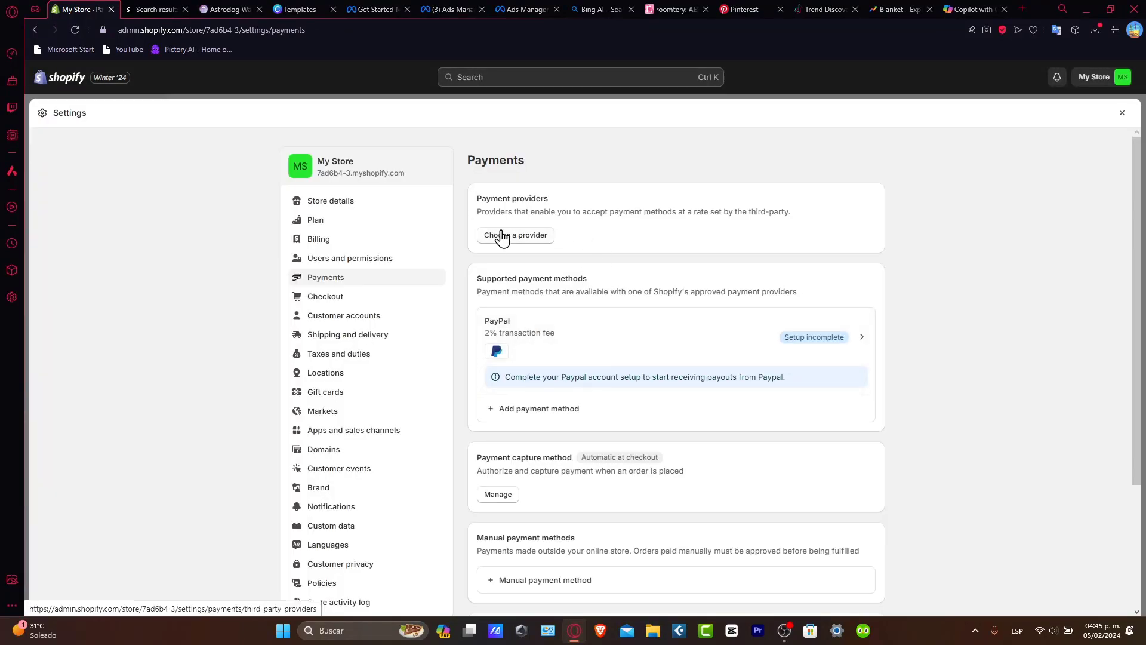
{"action": "scroll", "coordinate": [625, 322], "scroll_direction": "down", "scroll_amount": 3}
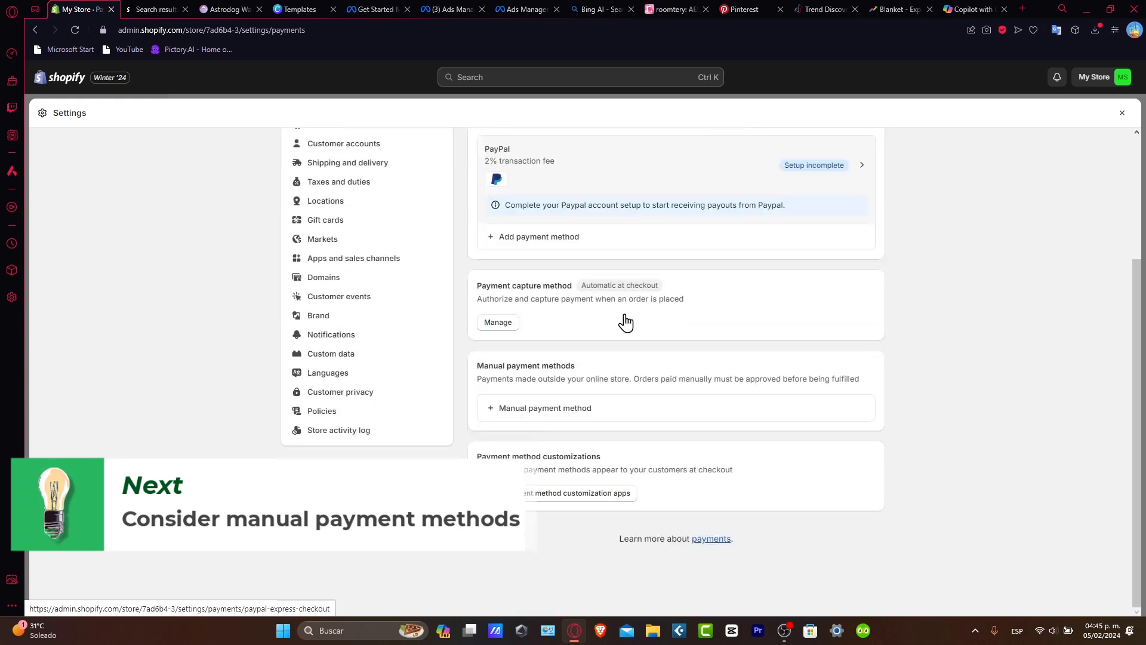
{"action": "left_click", "coordinate": [566, 412]}
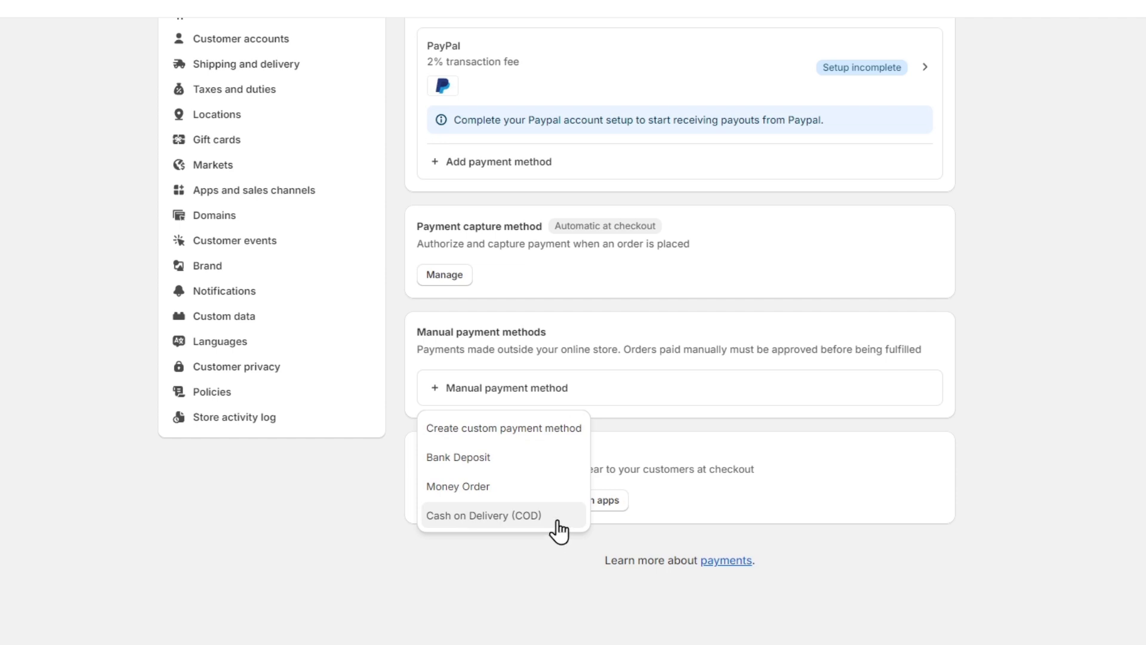
{"action": "left_click", "coordinate": [549, 442]}
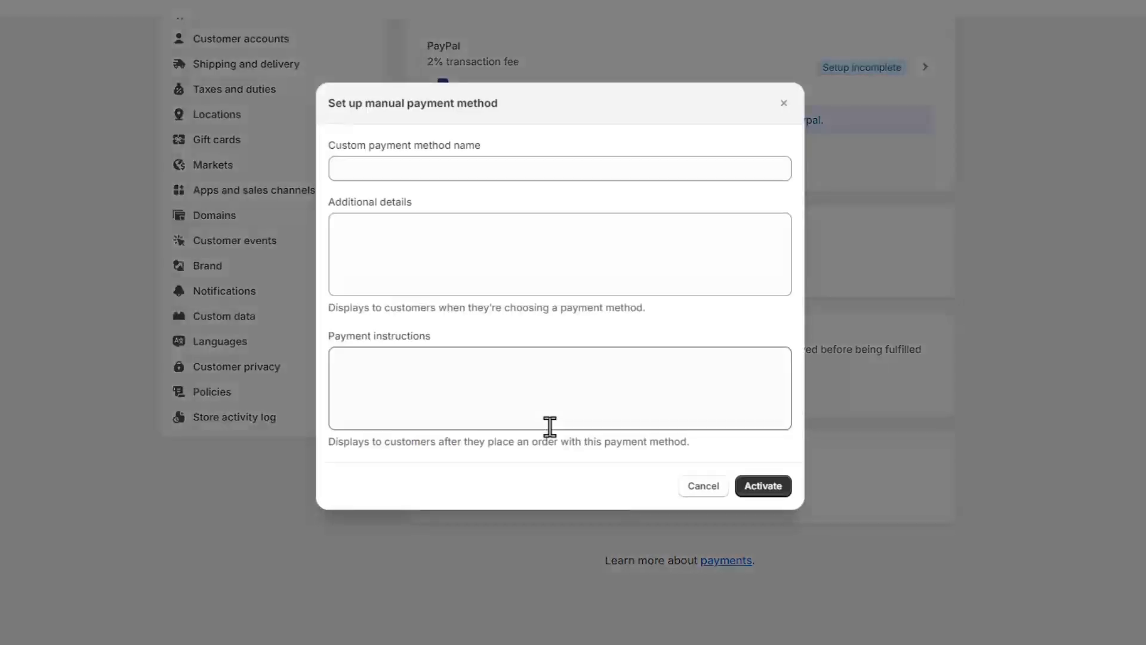
Name the method 'Bank Deposit' with additional details 'This is beacuse'.
{"action": "left_click", "coordinate": [448, 164]}
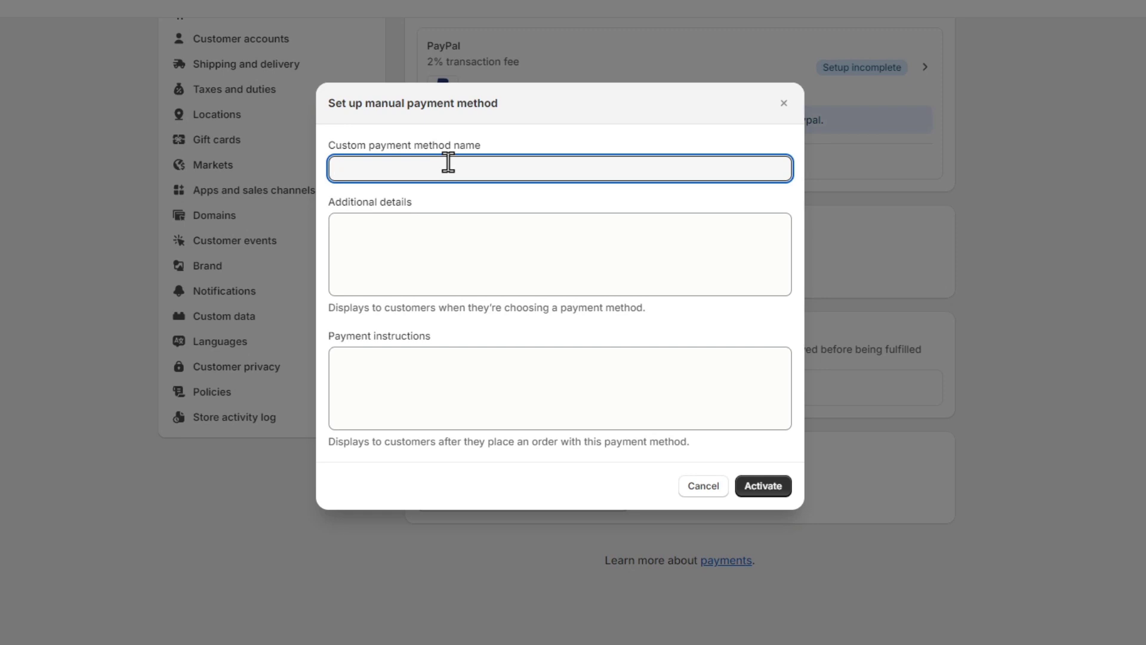
{"action": "type", "text": "Bank Deposit"}
{"action": "key", "text": "Tab"}
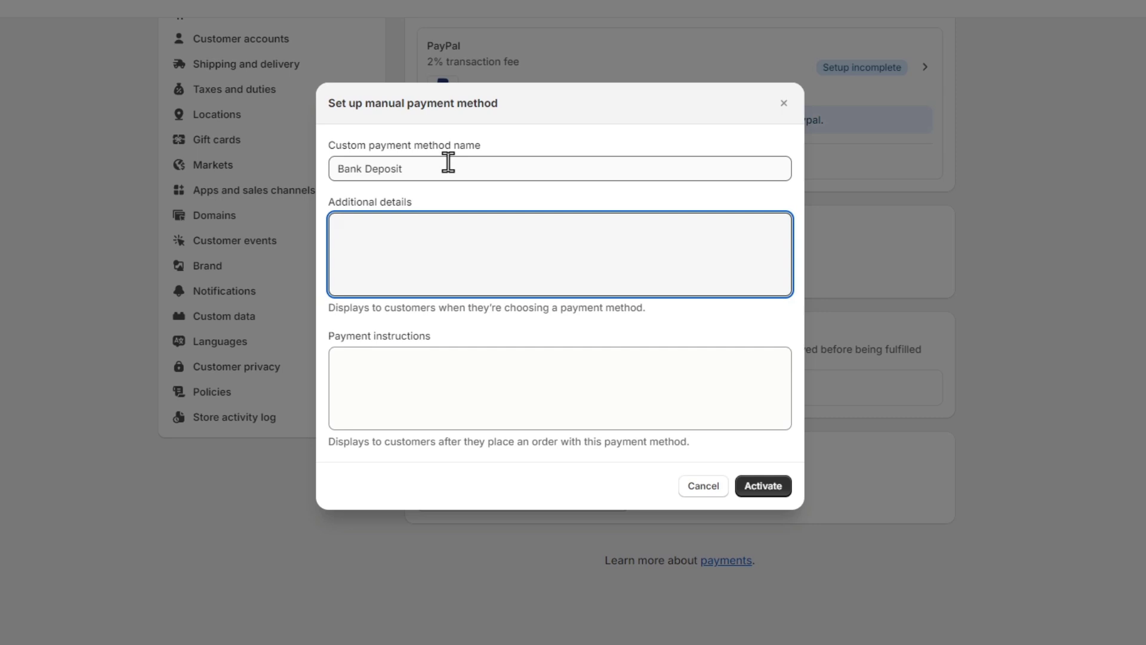
{"action": "type", "text": "This is beacuse"}
Enter instructions '1. make', '2. confir', '3. sent order' on separate lines, then close the form.
{"action": "left_click", "coordinate": [574, 425]}
{"action": "type", "text": "1. make"}
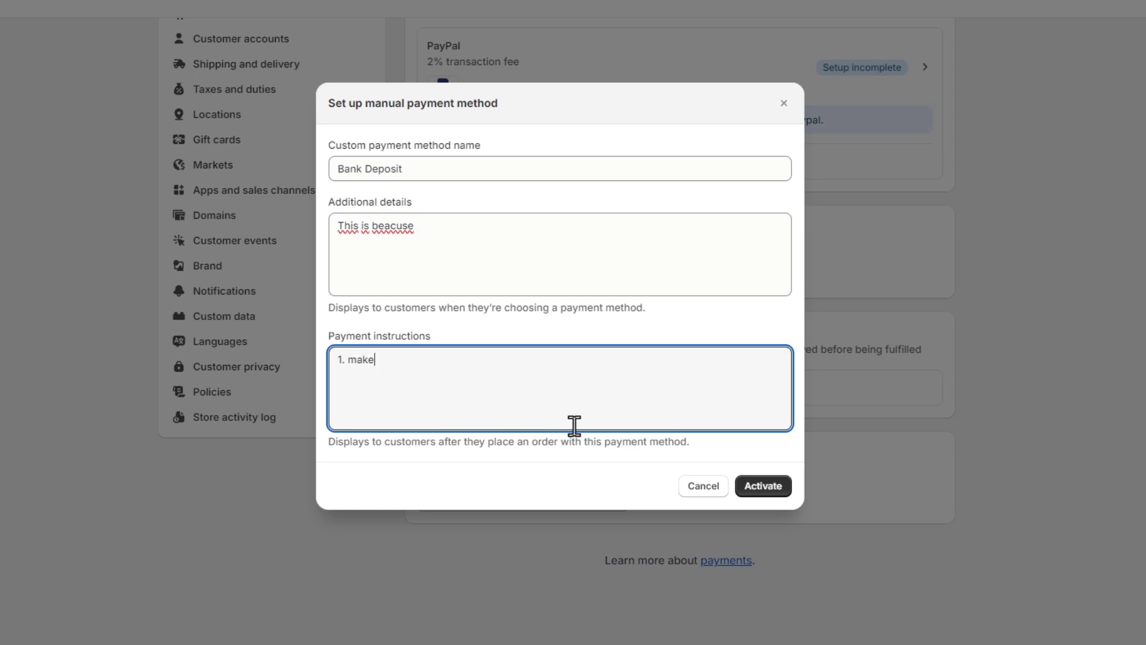
{"action": "key", "text": "Return"}
{"action": "type", "text": "2. confir"}
{"action": "key", "text": "Return"}
{"action": "type", "text": "3. sent order"}
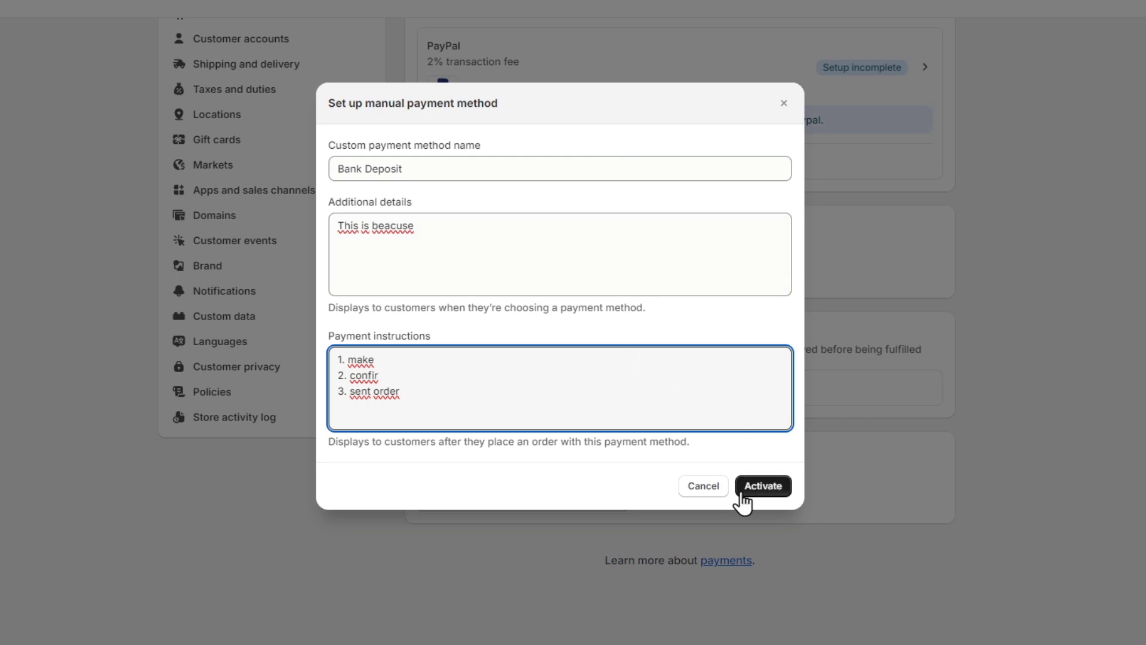
{"action": "left_click", "coordinate": [712, 488]}
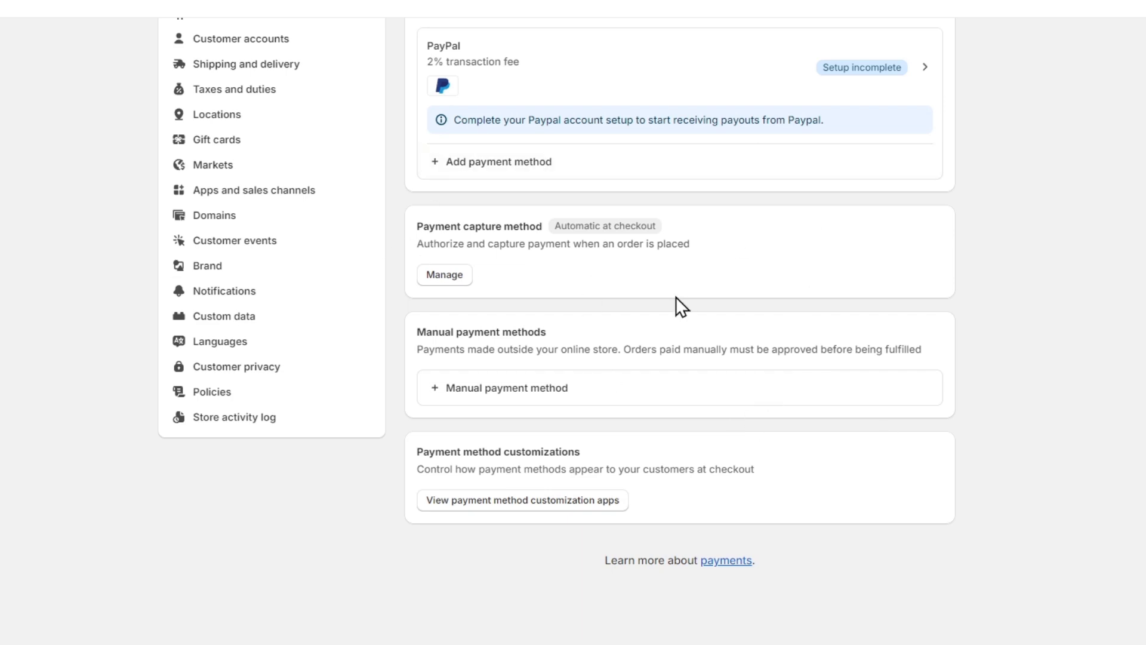
{"action": "scroll", "coordinate": [676, 297], "scroll_direction": "up", "scroll_amount": 4}
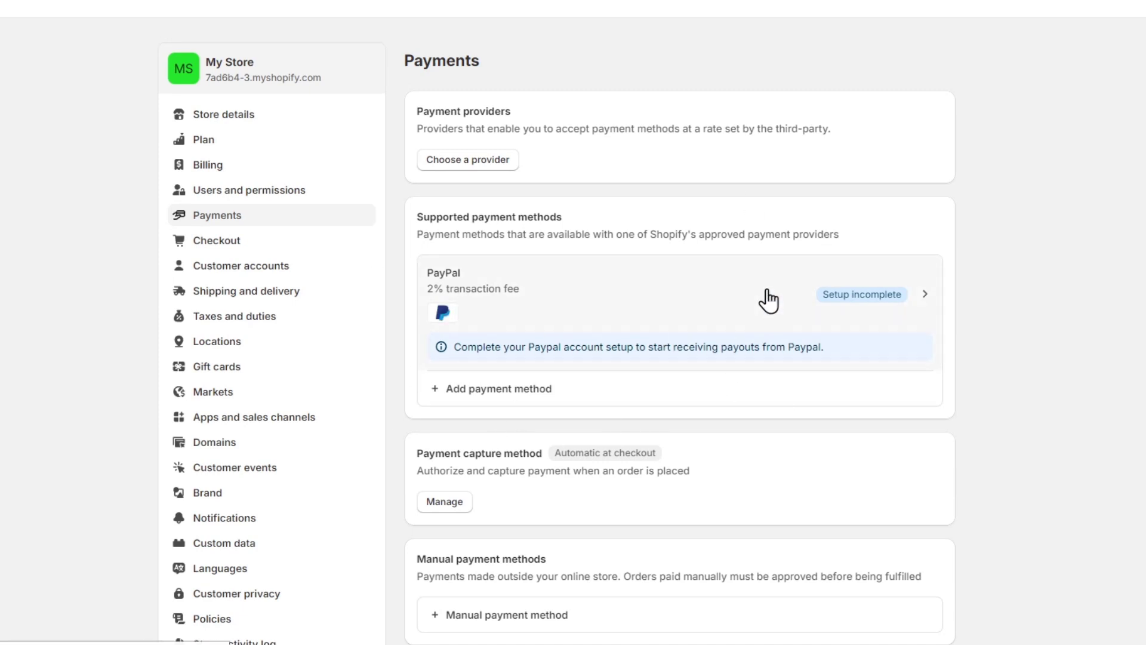
Open the Gift cards settings page.
{"action": "left_click", "coordinate": [263, 374]}
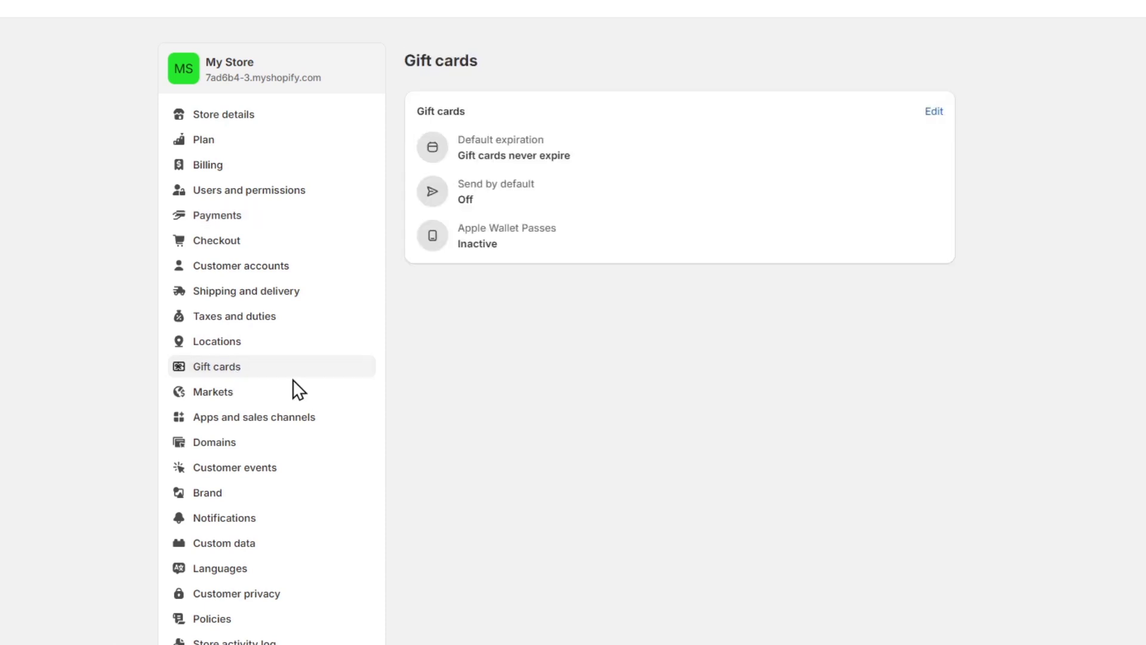